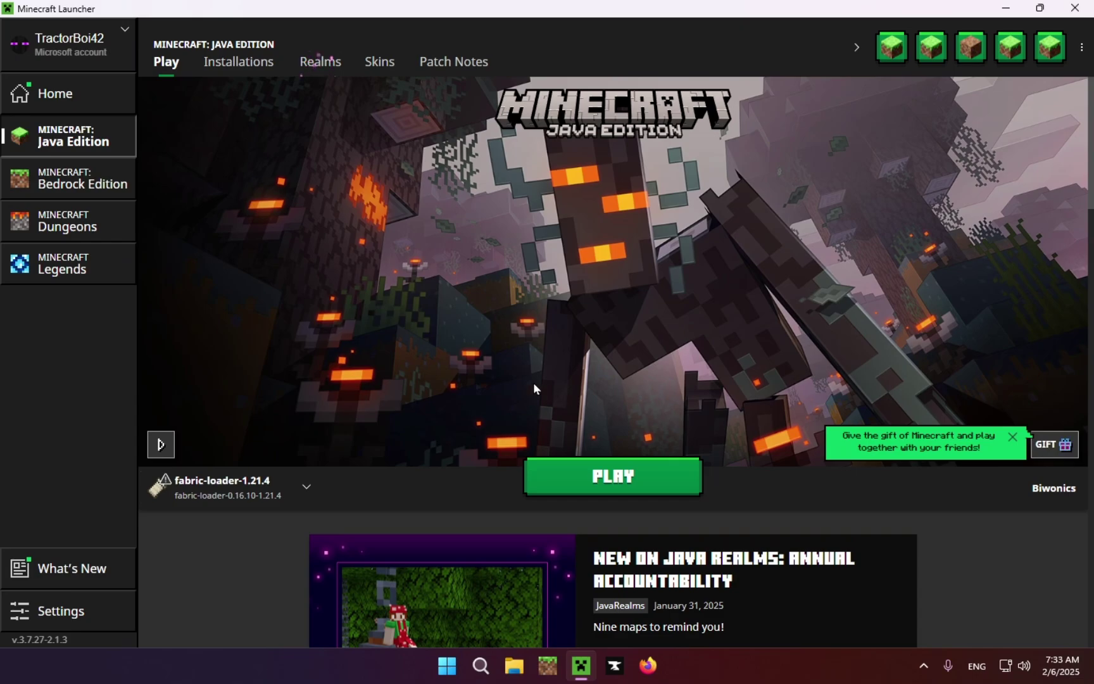
- Show the Installations list with fabric-loader-1.21.4, fabric-loader-25w05a, Latest release and OptiFine
{"action": "left_click", "coordinate": [250, 75]}
- Open the .minecraft mods folder and delete the sodium jar from it
{"action": "left_click", "coordinate": [905, 221]}
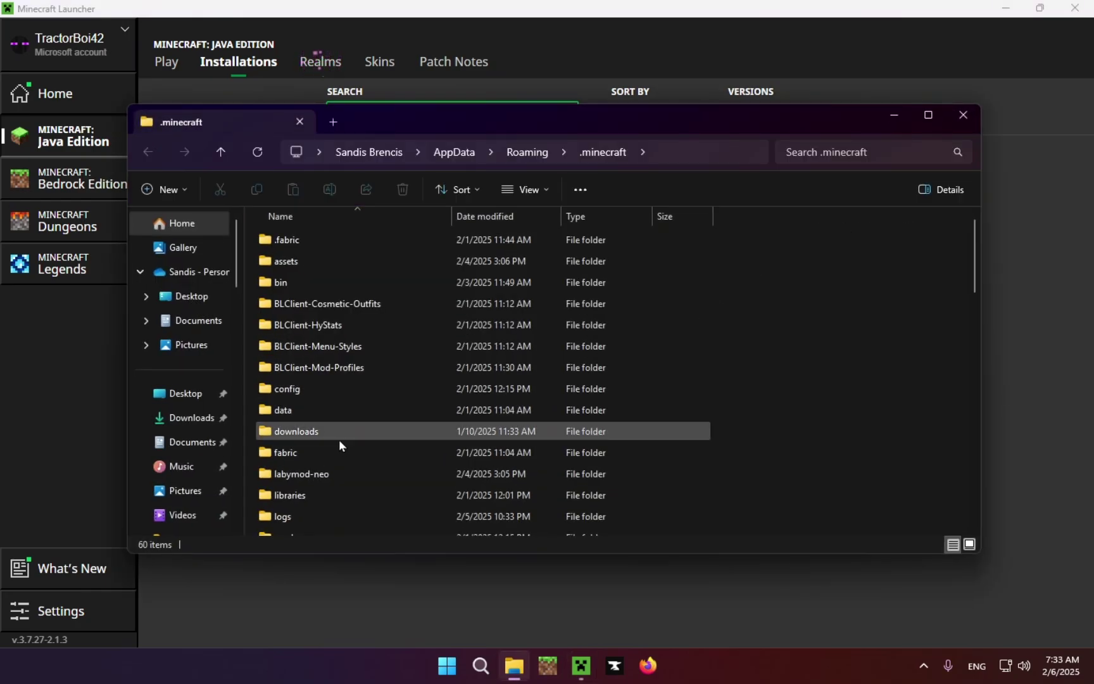
{"action": "scroll", "coordinate": [339, 440], "scroll_direction": "down", "scroll_amount": 2}
{"action": "double_click", "coordinate": [306, 422]}
{"action": "left_click_drag", "start_coordinate": [306, 428], "coordinate": [354, 260]}
{"action": "key", "text": "Delete"}
- Move the lithium-fabric jar from Downloads into the mods folder
{"action": "left_click", "coordinate": [189, 420]}
{"action": "left_click", "coordinate": [148, 152]}
{"action": "mouse_move", "coordinate": [293, 270]}
{"action": "left_mouse_down"}
{"action": "mouse_move", "coordinate": [278, 241]}
{"action": "mouse_move", "coordinate": [294, 251]}
{"action": "mouse_move", "coordinate": [292, 268]}
{"action": "left_mouse_up"}
{"action": "left_click", "coordinate": [188, 419]}
{"action": "left_click", "coordinate": [305, 262]}
{"action": "key", "text": "ctrl+x"}
{"action": "left_click", "coordinate": [146, 152]}
{"action": "key", "text": "ctrl+v"}
- Close the File Explorer window showing the mods folder
{"action": "left_click", "coordinate": [955, 119]}
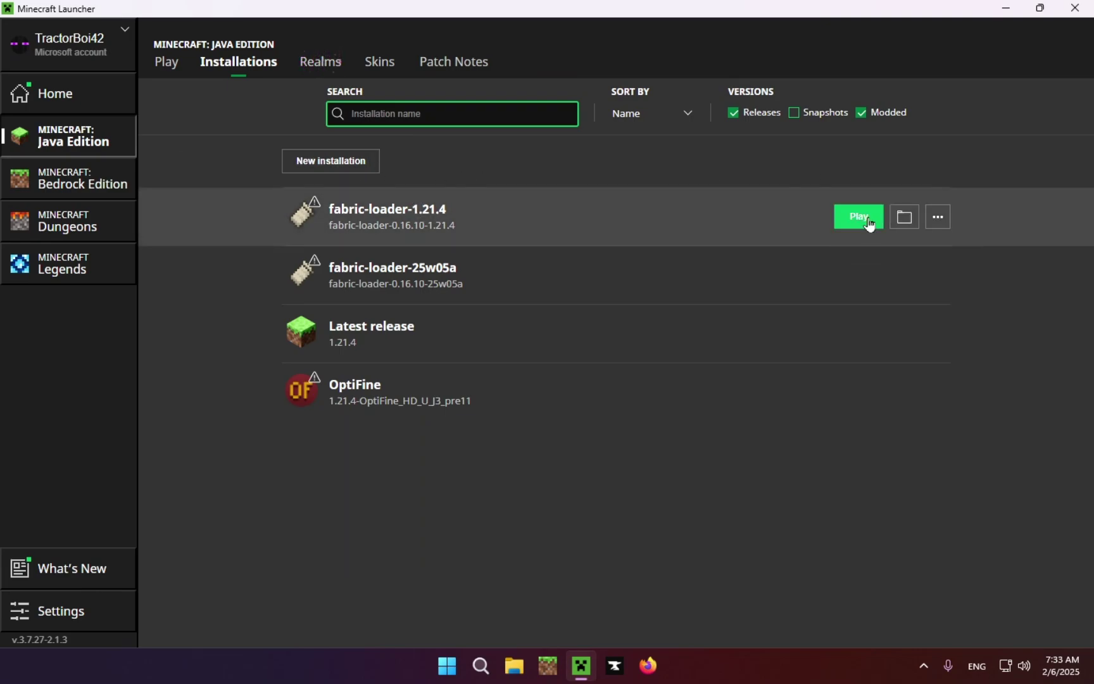